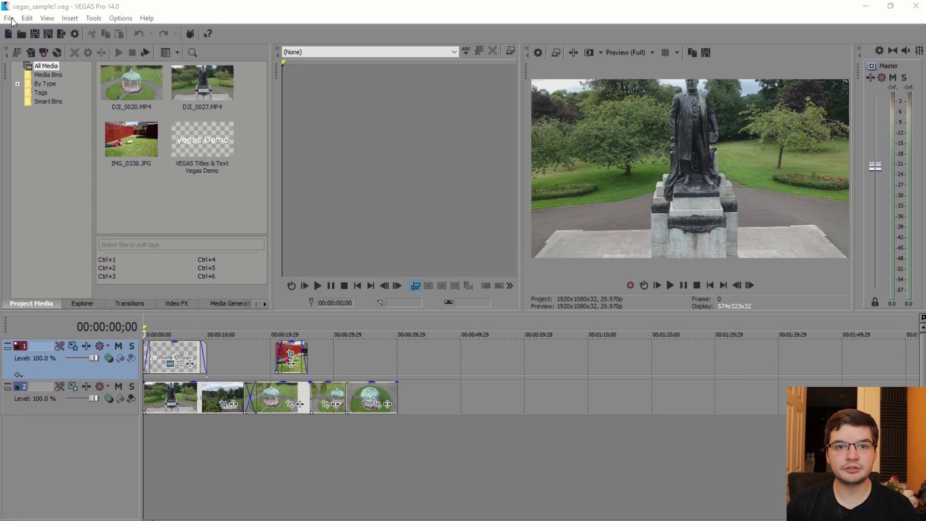
- Bring up VEGAS Pro's Render As dialog for the sample project from the File menu
{"action": "left_click", "coordinate": [10, 18]}
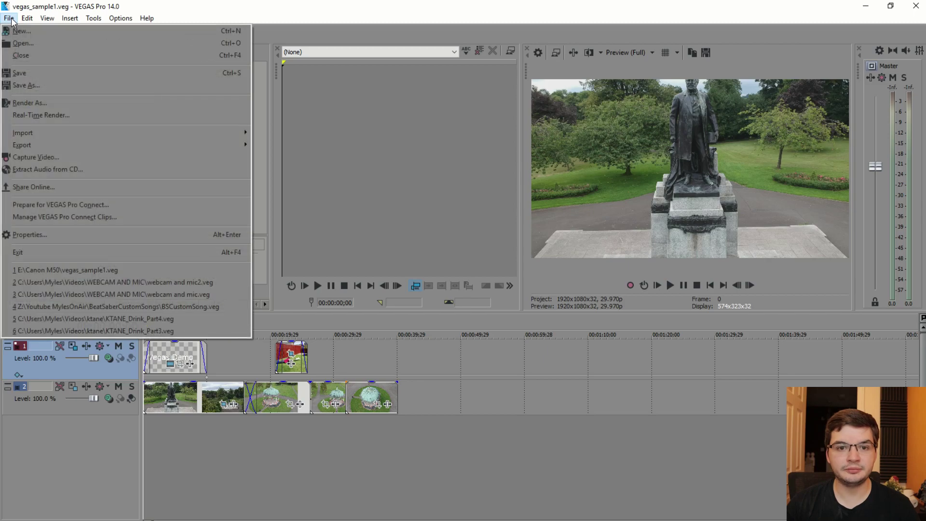
{"action": "left_click", "coordinate": [69, 101]}
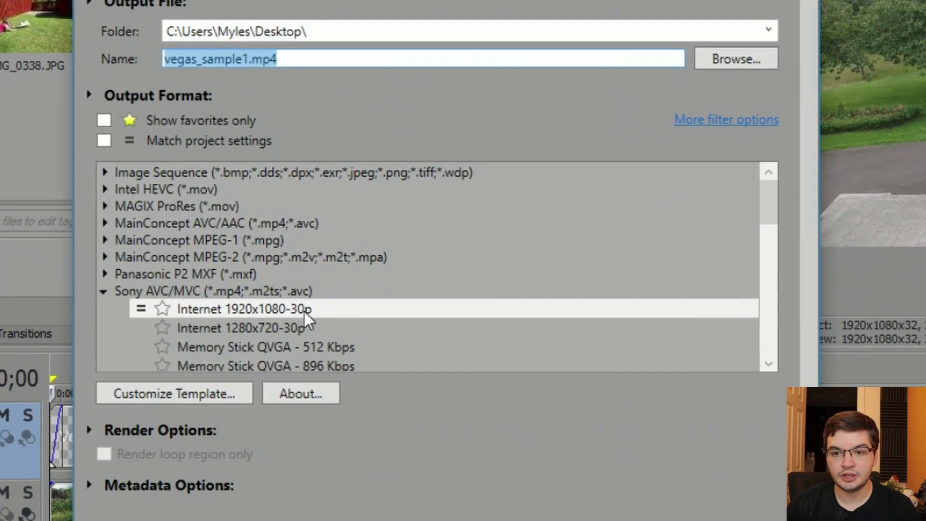
- Pick the Sony AVC/MVC Internet 1920x1080-30p template and open its Customize Template settings
{"action": "left_click", "coordinate": [314, 295]}
{"action": "scroll", "coordinate": [300, 309], "scroll_direction": "down", "scroll_amount": 1}
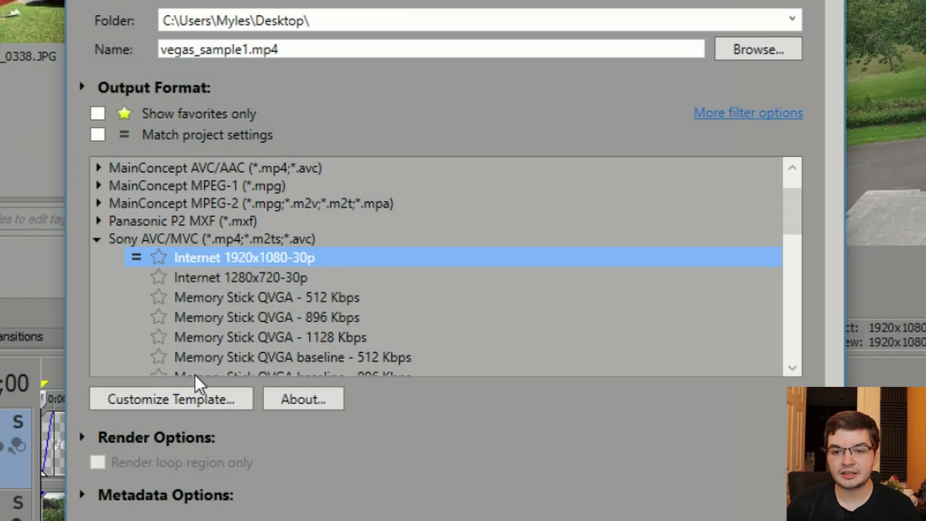
{"action": "left_click", "coordinate": [192, 399]}
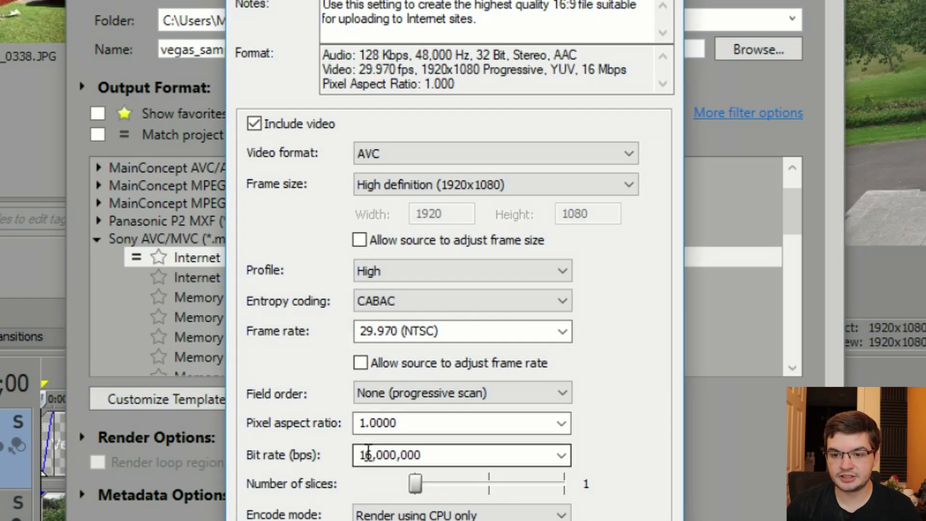
- Give the template a 16,000,000 bps bit rate and Render using GPU if available encoding
{"action": "left_click", "coordinate": [354, 463]}
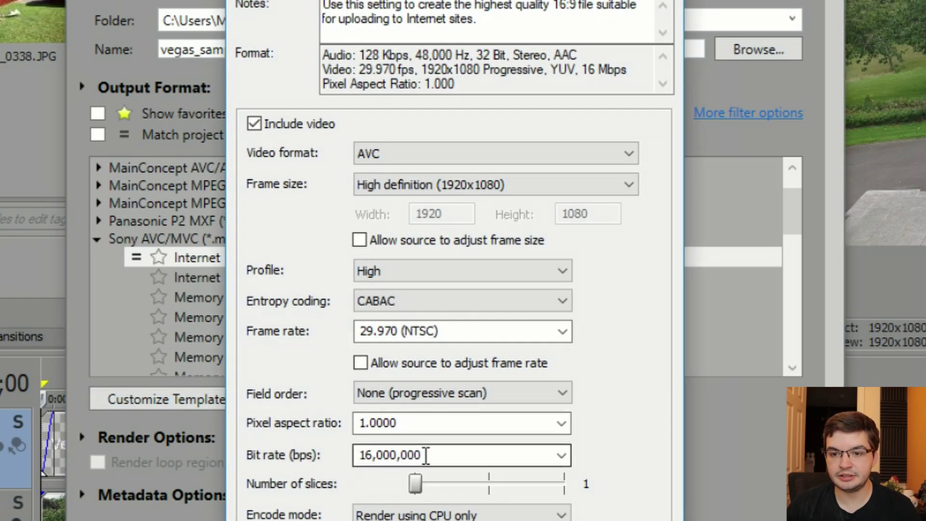
{"action": "left_click", "coordinate": [357, 271]}
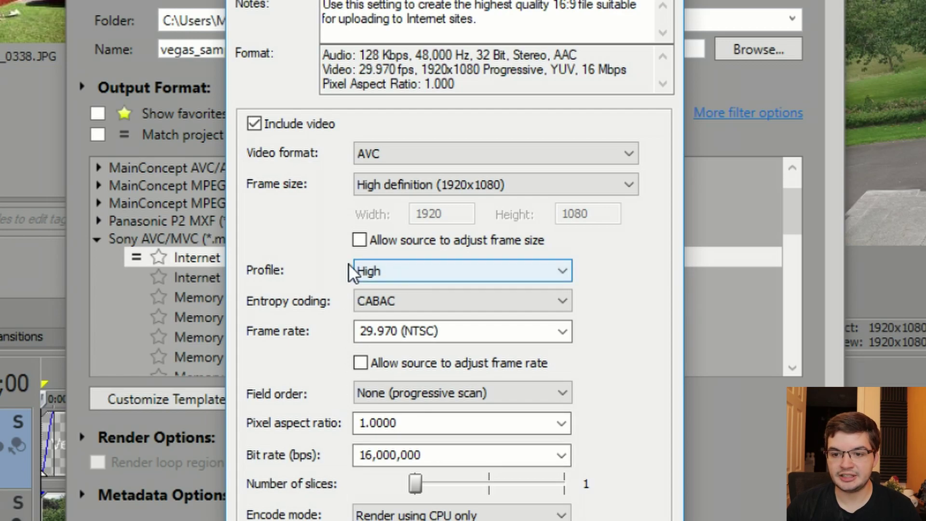
{"action": "left_click", "coordinate": [561, 514]}
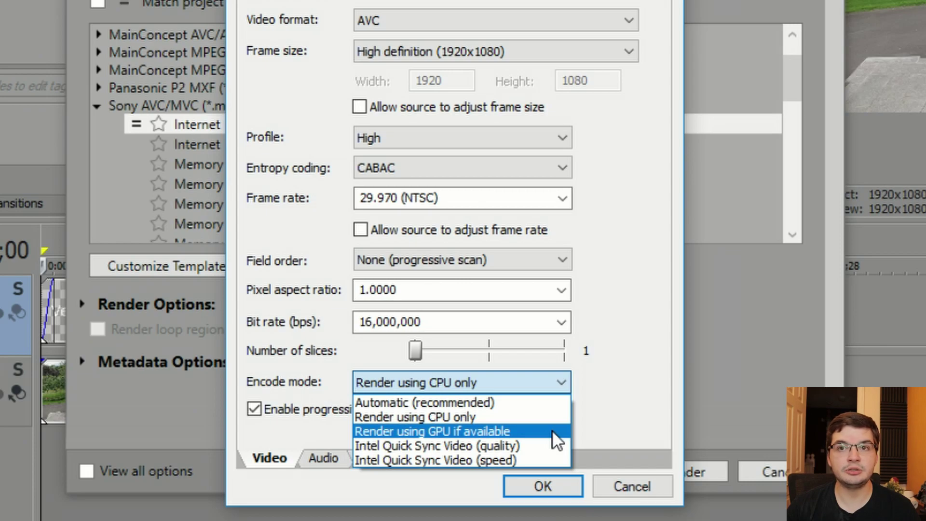
{"action": "left_click", "coordinate": [553, 430]}
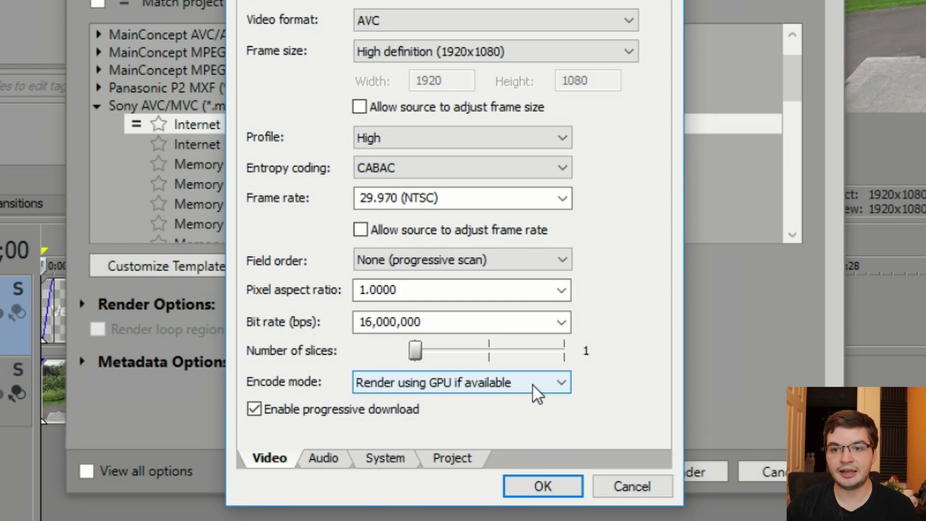
{"action": "left_click", "coordinate": [543, 486]}
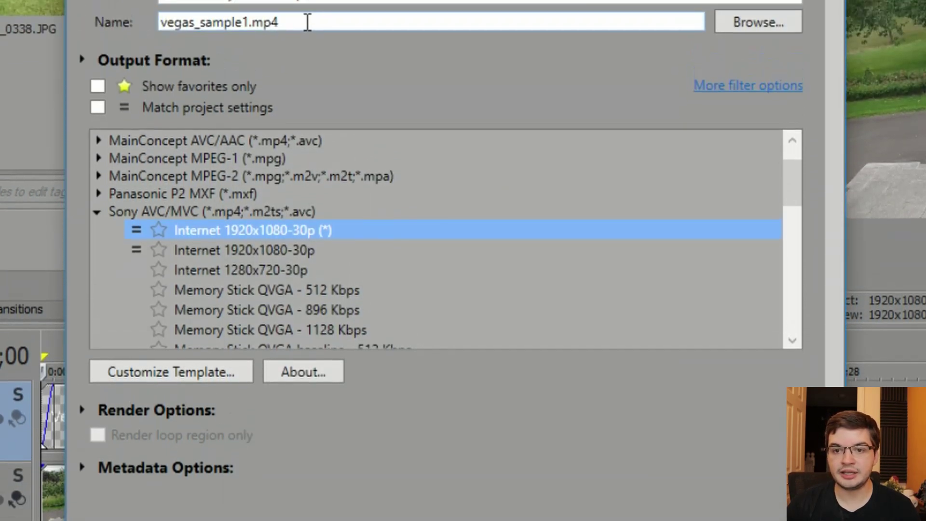
- Rename the output file to vegas_demo_final.mp4 and start the render
{"action": "left_click", "coordinate": [249, 130]}
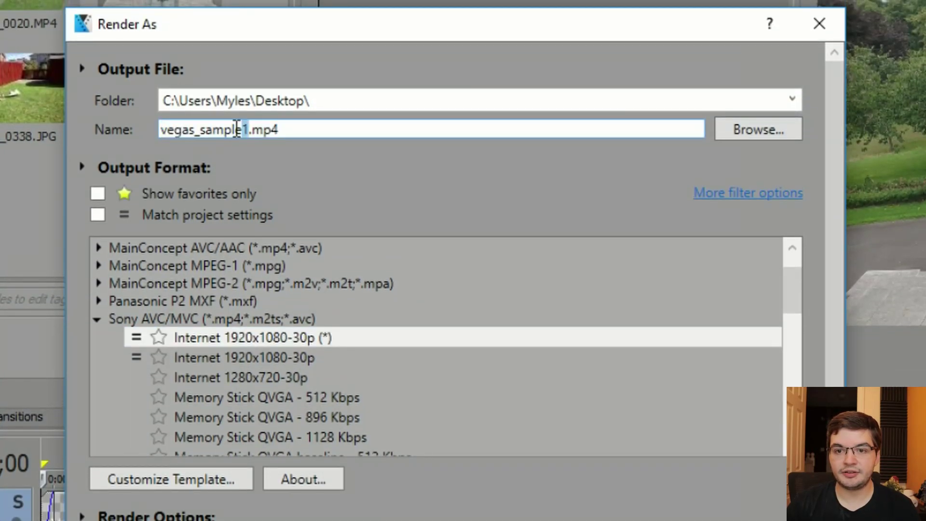
{"action": "left_click_drag", "start_coordinate": [248, 129], "coordinate": [156, 130]}
{"action": "type", "text": "vegas"}
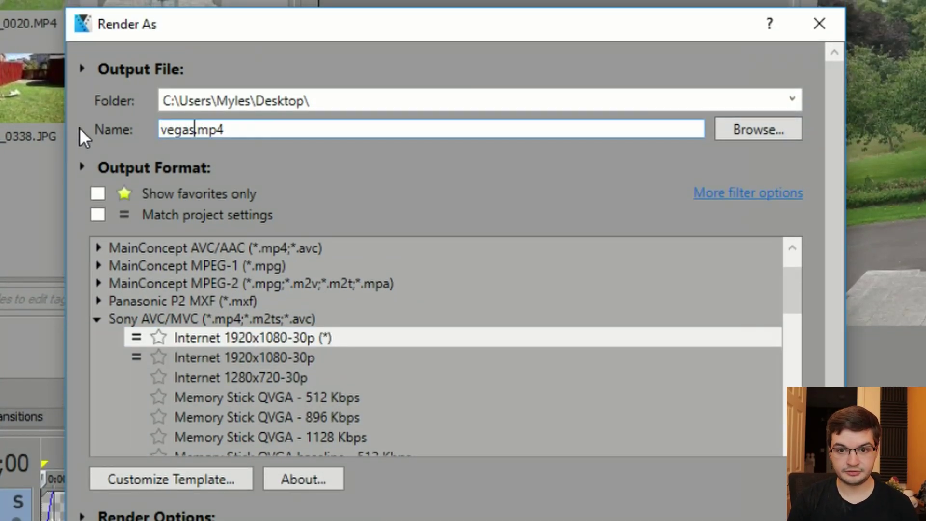
{"action": "type", "text": "_demo_"}
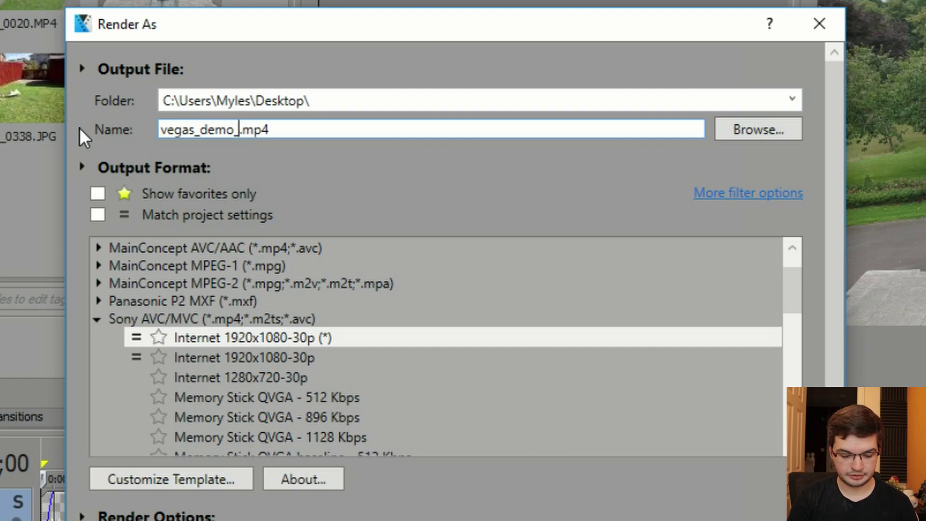
{"action": "type", "text": "fina"}
{"action": "type", "text": "ke"}
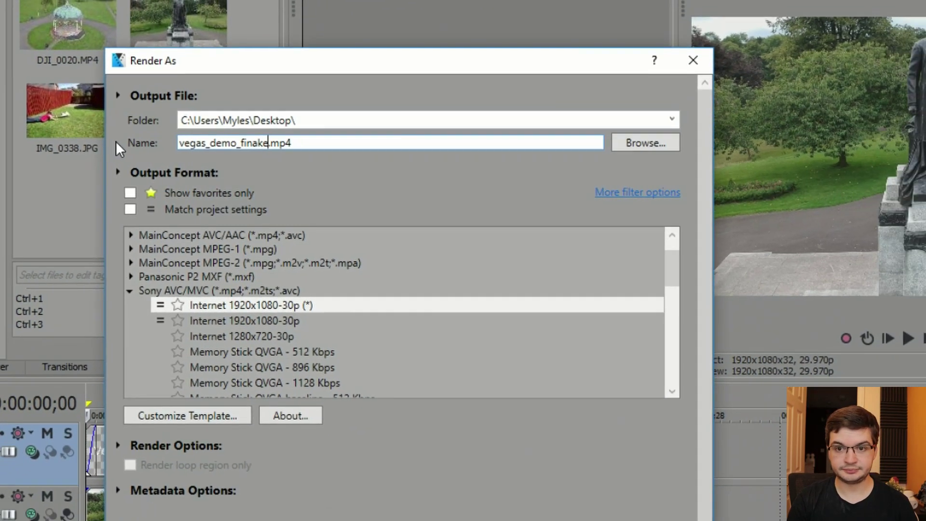
{"action": "key", "text": "BackSpace"}
{"action": "key", "text": "BackSpace"}
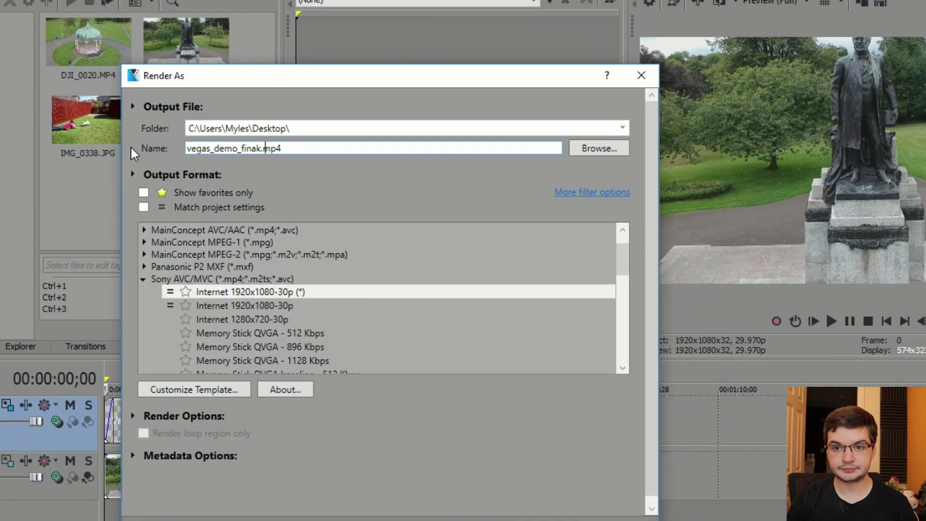
{"action": "type", "text": "l"}
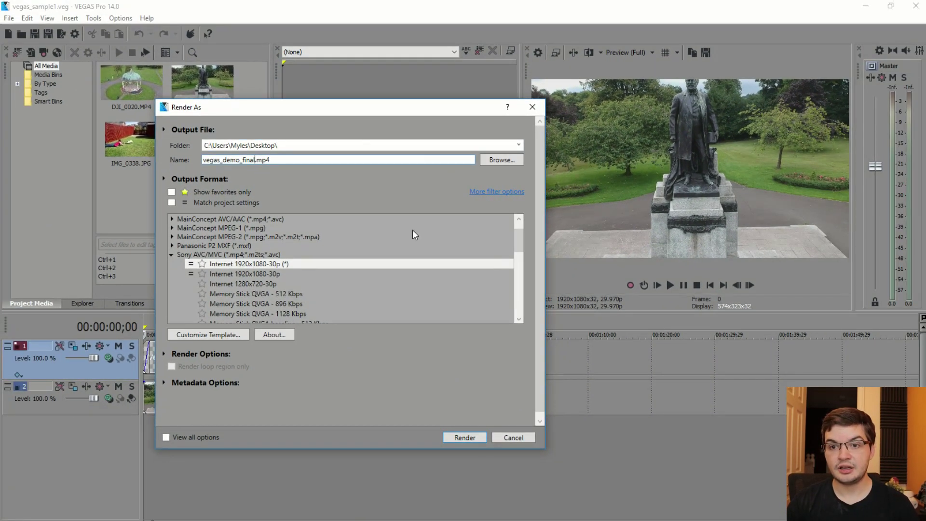
{"action": "left_click", "coordinate": [457, 439]}
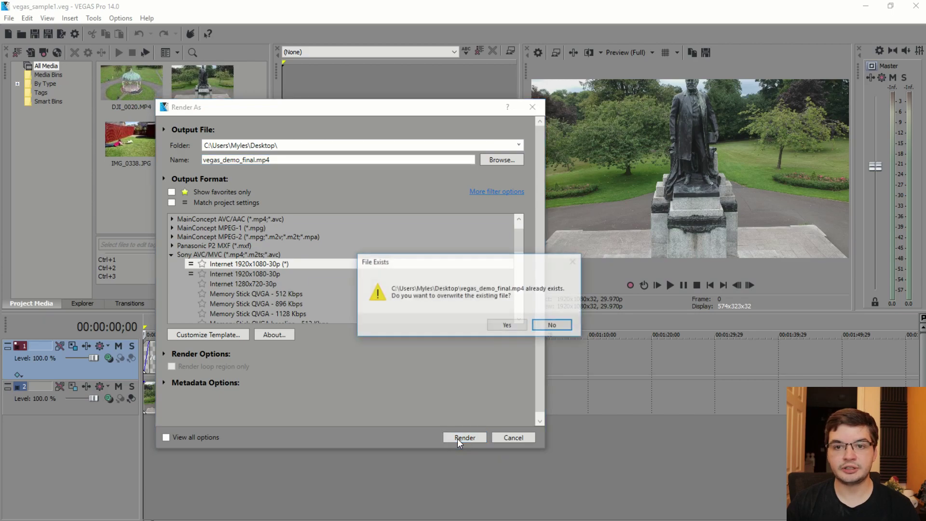
- Overwrite the existing vegas_demo_final.mp4 and close the notice once rendering finishes
{"action": "left_click", "coordinate": [506, 341]}
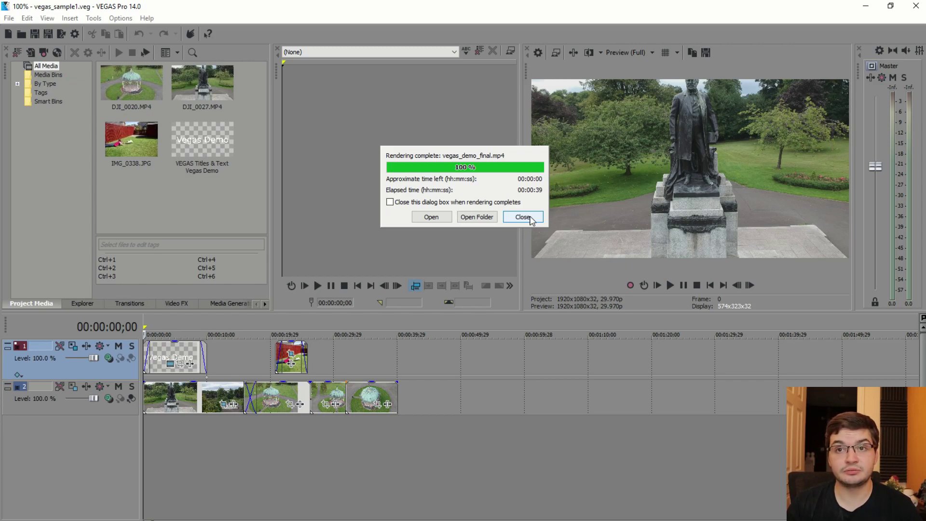
{"action": "left_click", "coordinate": [523, 217]}
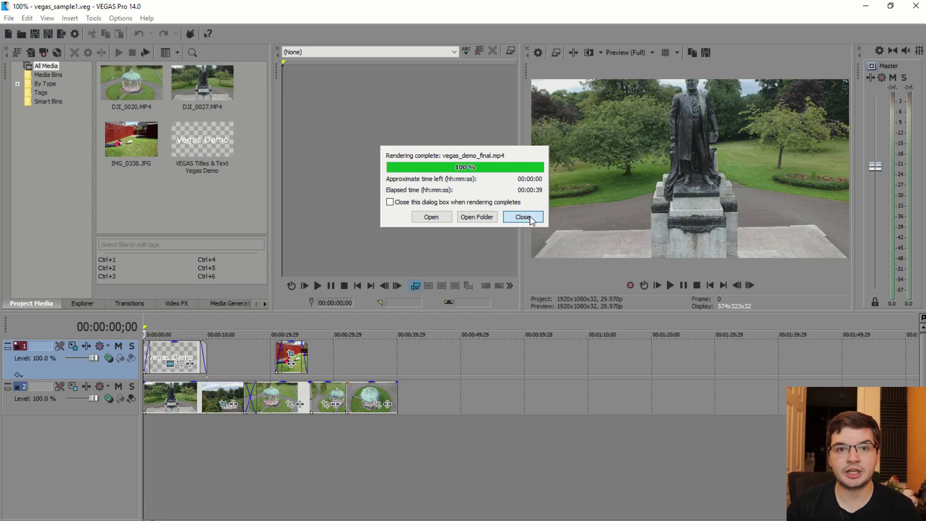
- Close the Rendering complete notice after vegas_demo_final.mp4 reaches 100%
{"action": "left_click", "coordinate": [524, 218]}
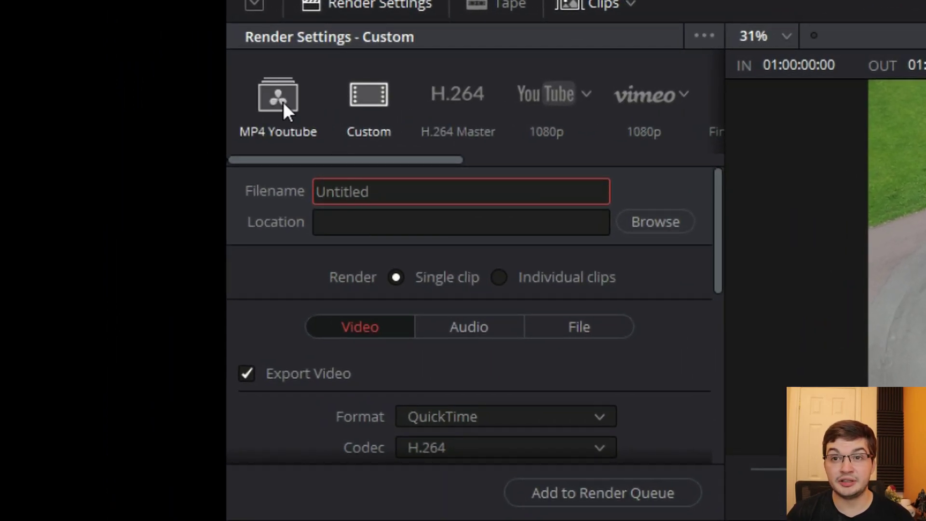
- Rename the Custom render output from Untitled to Davinci_Demo_FINAL
{"action": "left_click", "coordinate": [407, 189]}
{"action": "left_click_drag", "start_coordinate": [408, 192], "coordinate": [261, 192]}
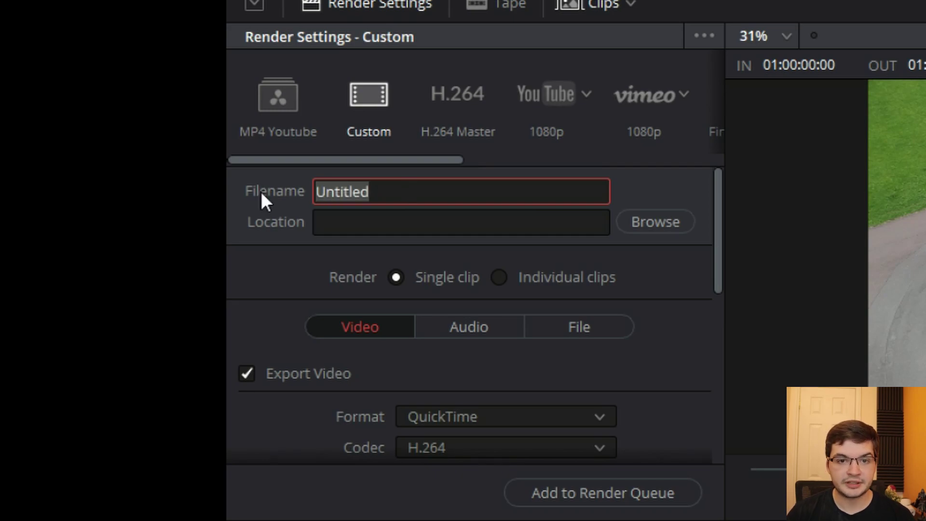
{"action": "type", "text": "Davince"}
{"action": "key", "text": "BackSpace"}
{"action": "type", "text": "i"}
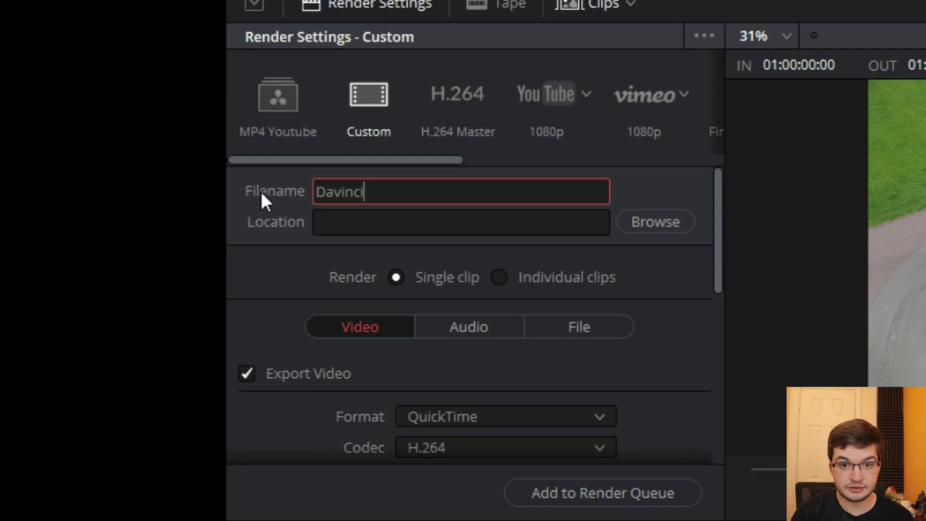
{"action": "type", "text": "_Demo"}
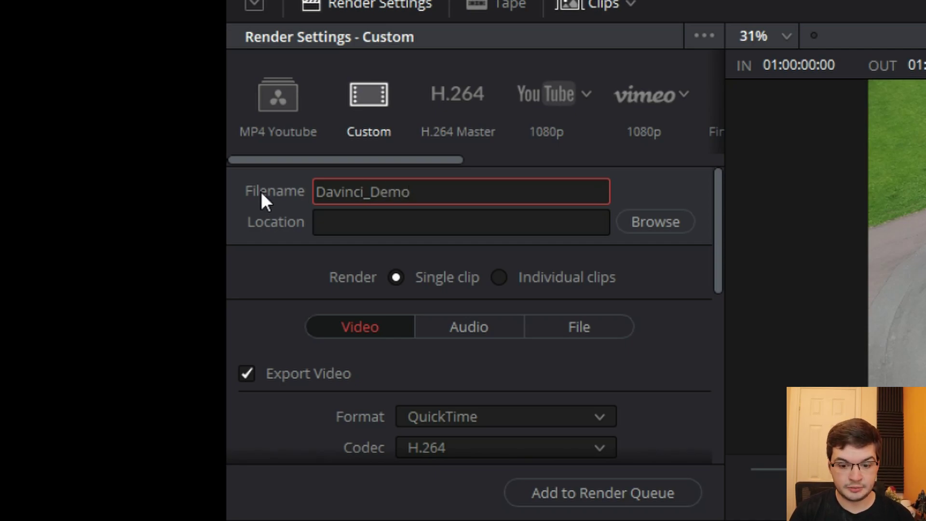
{"action": "type", "text": "P_F"}
{"action": "key", "text": "BackSpace"}
{"action": "key", "text": "BackSpace"}
{"action": "key", "text": "BackSpace"}
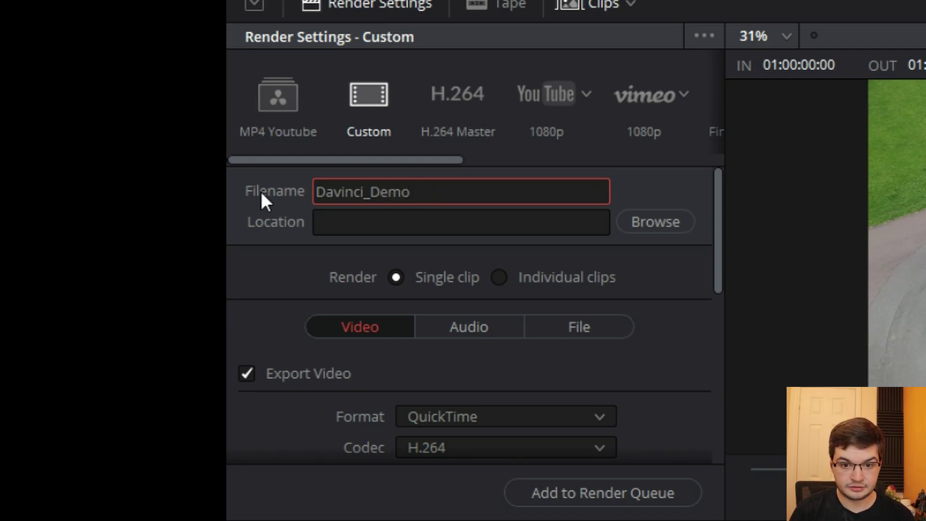
{"action": "type", "text": "_FlNAL"}
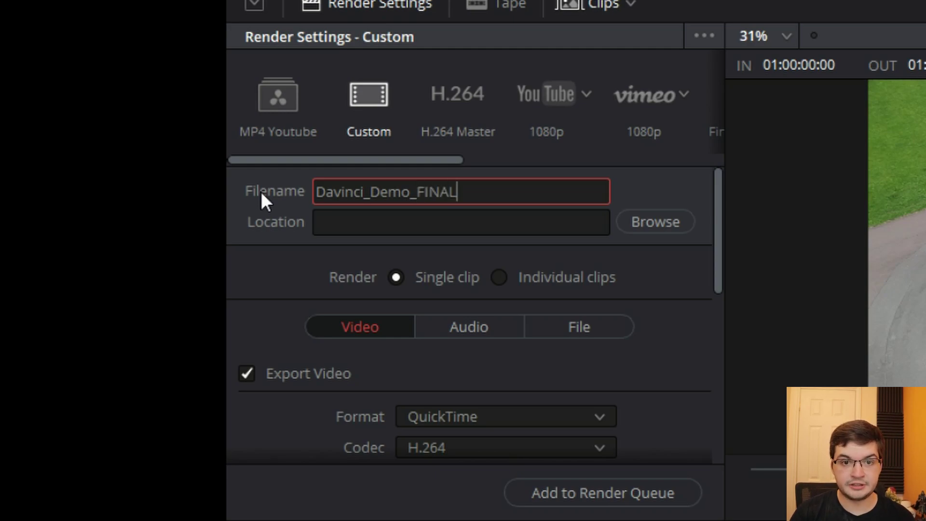
- Set the Desktop as the render save location
{"action": "left_click", "coordinate": [655, 221]}
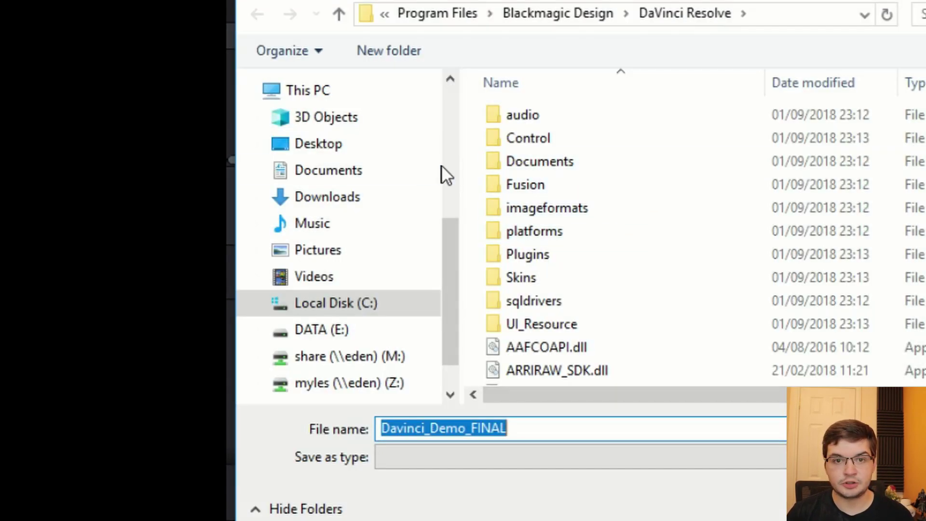
{"action": "left_click", "coordinate": [319, 144]}
{"action": "key", "text": "Return"}
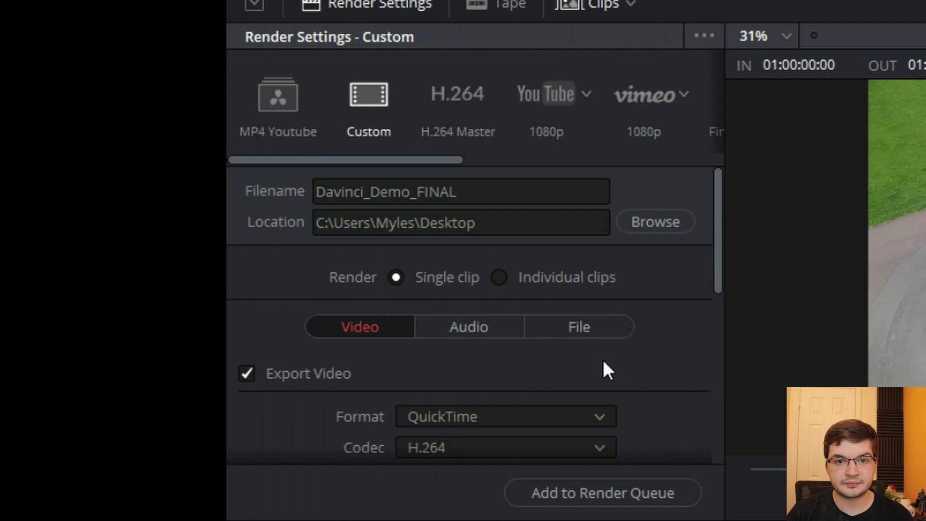
{"action": "scroll", "coordinate": [278, 280], "scroll_direction": "down", "scroll_amount": 3}
- Switch the output format to MP4 and keep the frame rate at 29.97
{"action": "left_click", "coordinate": [603, 283]}
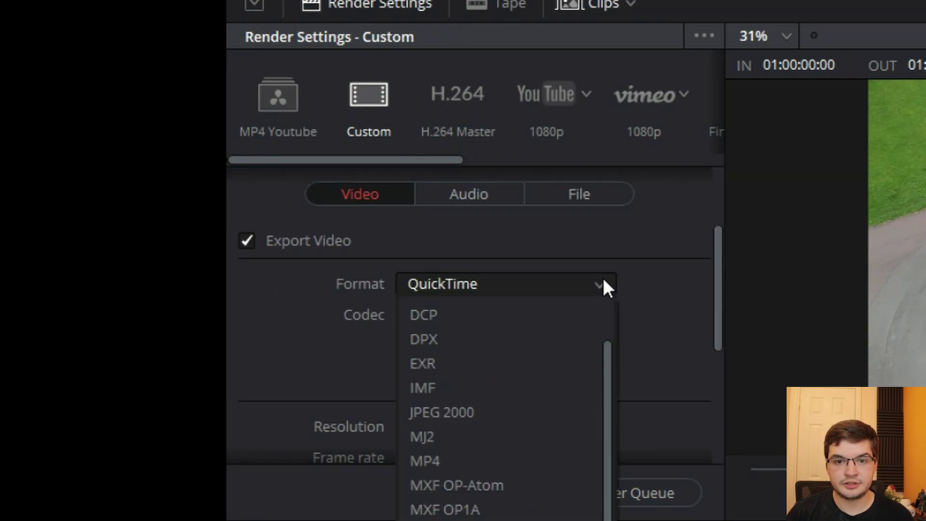
{"action": "left_click", "coordinate": [576, 458]}
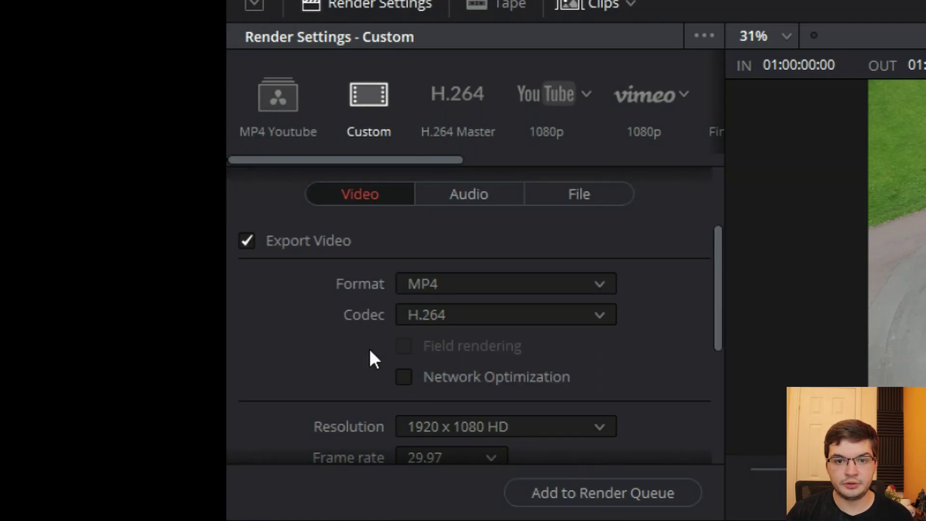
{"action": "scroll", "coordinate": [314, 335], "scroll_direction": "down", "scroll_amount": 3}
{"action": "left_click", "coordinate": [434, 324]}
{"action": "left_click", "coordinate": [468, 324]}
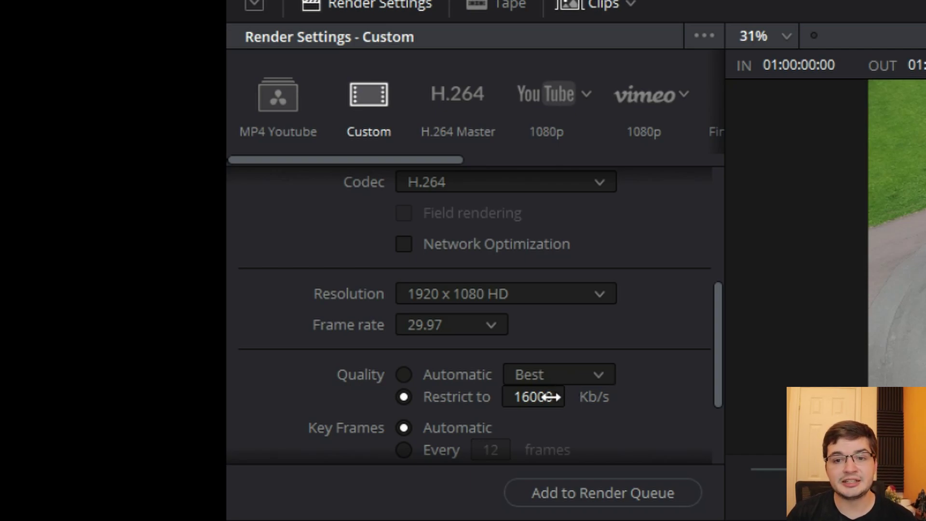
{"action": "mouse_move", "coordinate": [718, 344]}
{"action": "left_mouse_down"}
{"action": "mouse_move", "coordinate": [713, 415]}
{"action": "mouse_move", "coordinate": [711, 343]}
{"action": "left_mouse_up"}
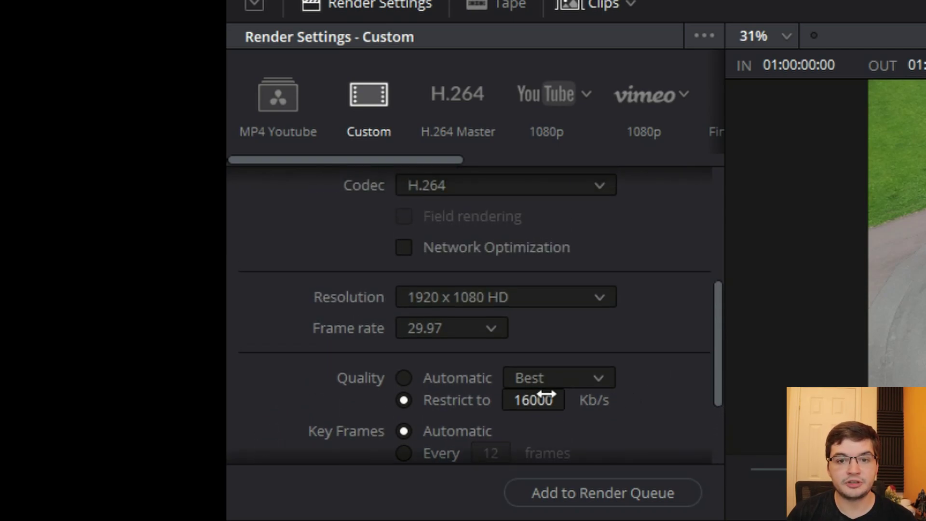
{"action": "scroll", "coordinate": [521, 333], "scroll_direction": "up", "scroll_amount": 2}
{"action": "scroll", "coordinate": [552, 333], "scroll_direction": "up", "scroll_amount": 2}
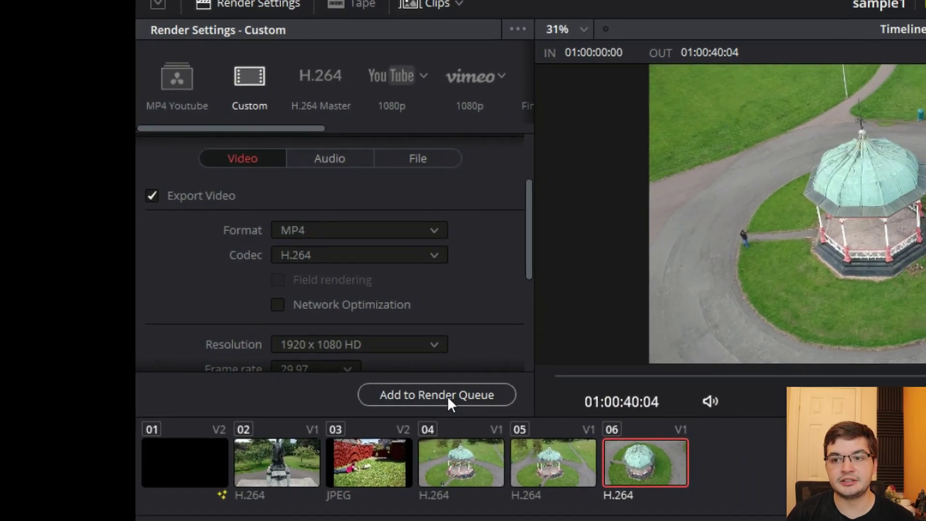
- Queue the Timeline 1 Custom job and start rendering it
{"action": "left_click", "coordinate": [447, 396]}
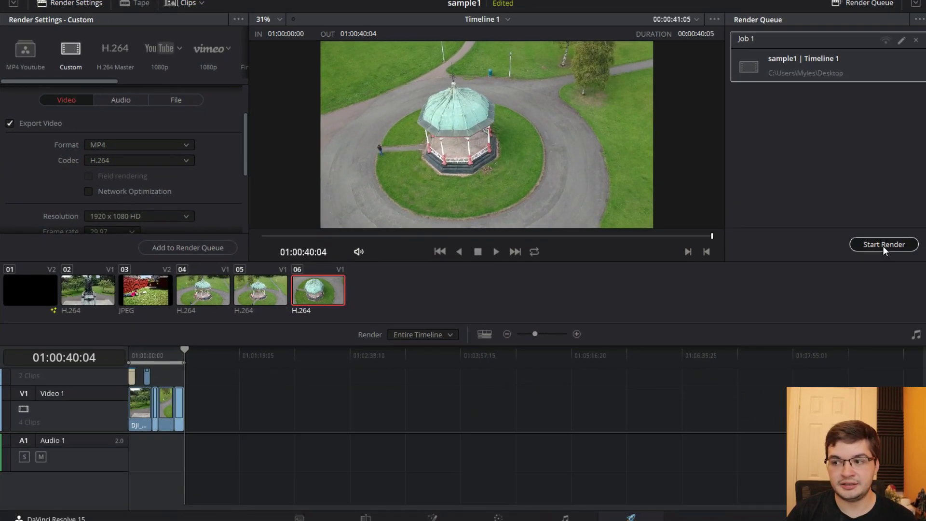
{"action": "left_click", "coordinate": [884, 244]}
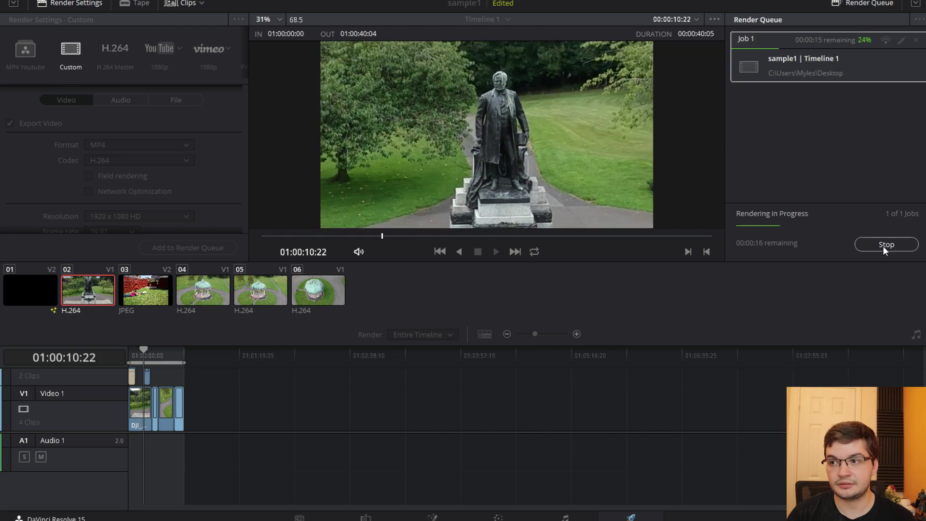